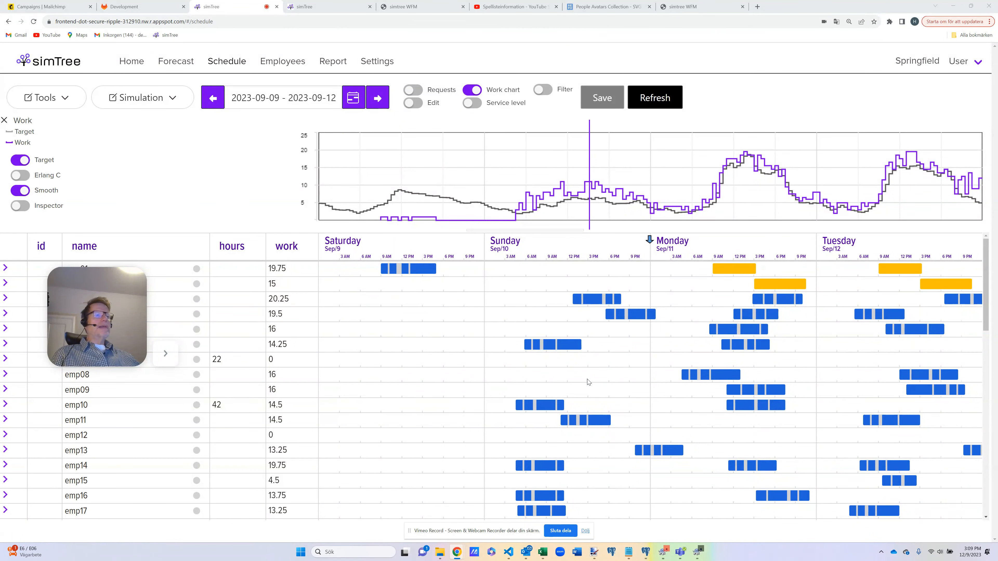
click(356, 100)
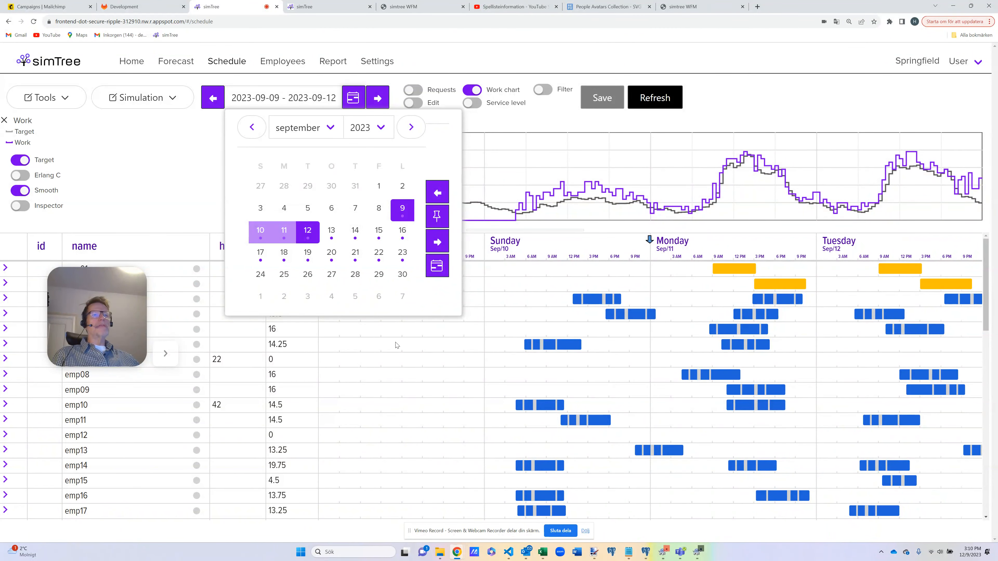
click(495, 320)
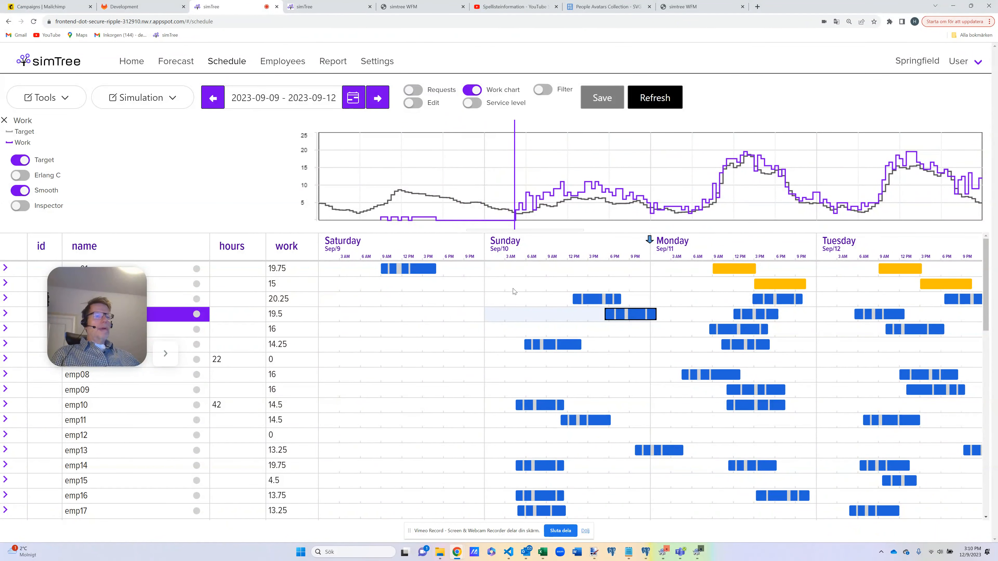
- Turn on schedule editing and add an operator task from 09:00 to 16:45 to the second employee's Sunday
click(545, 284)
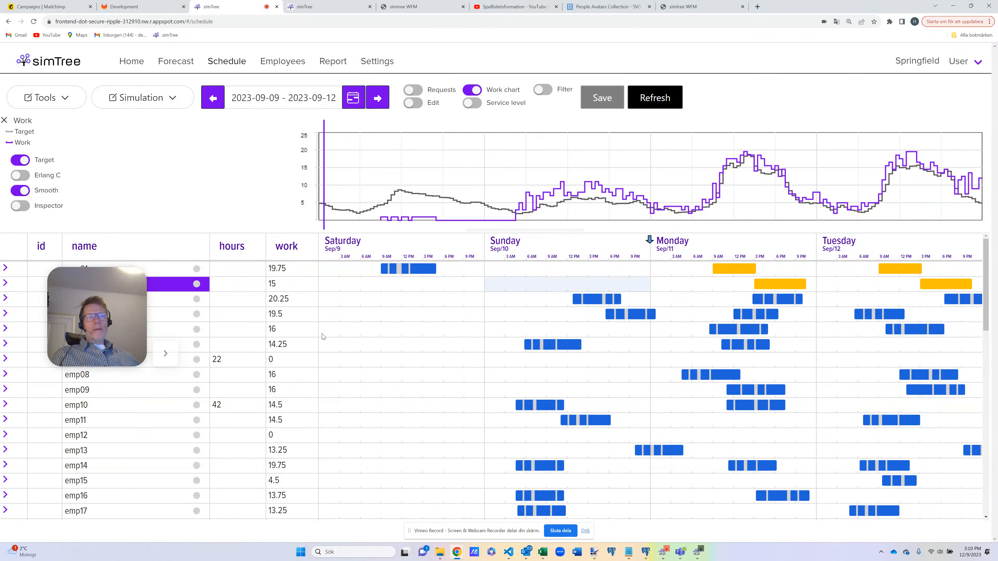
click(413, 104)
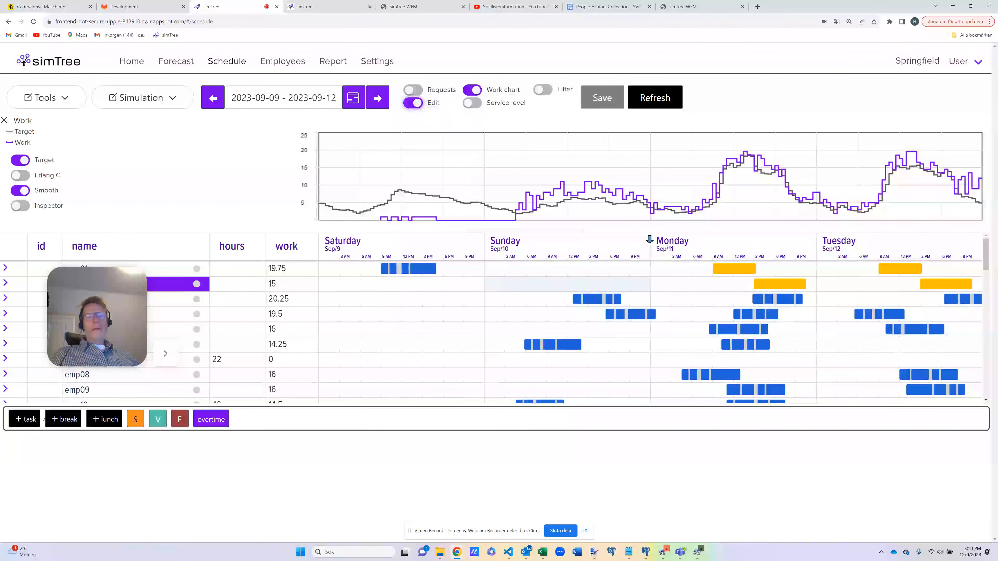
click(24, 420)
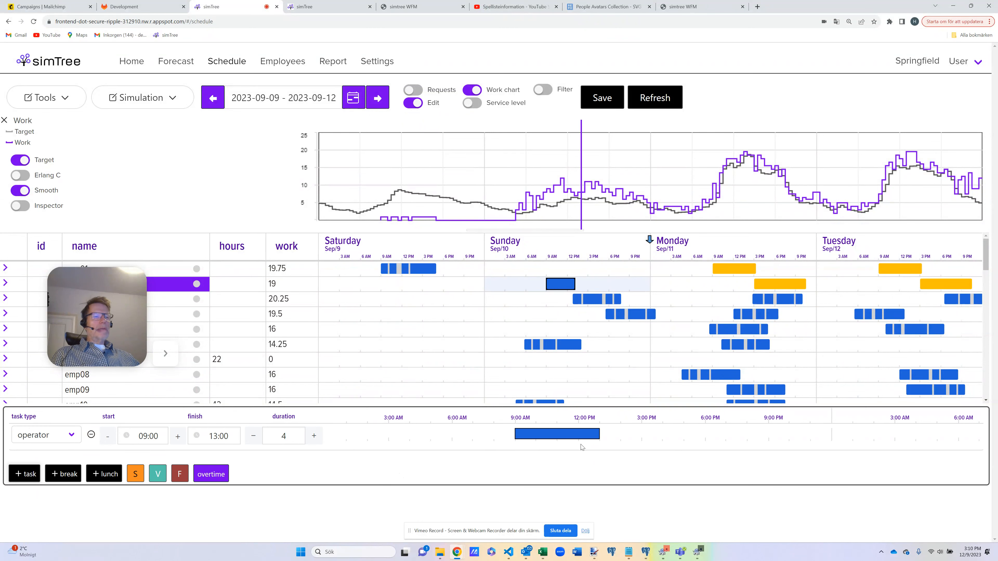
drag(551, 434, 679, 436)
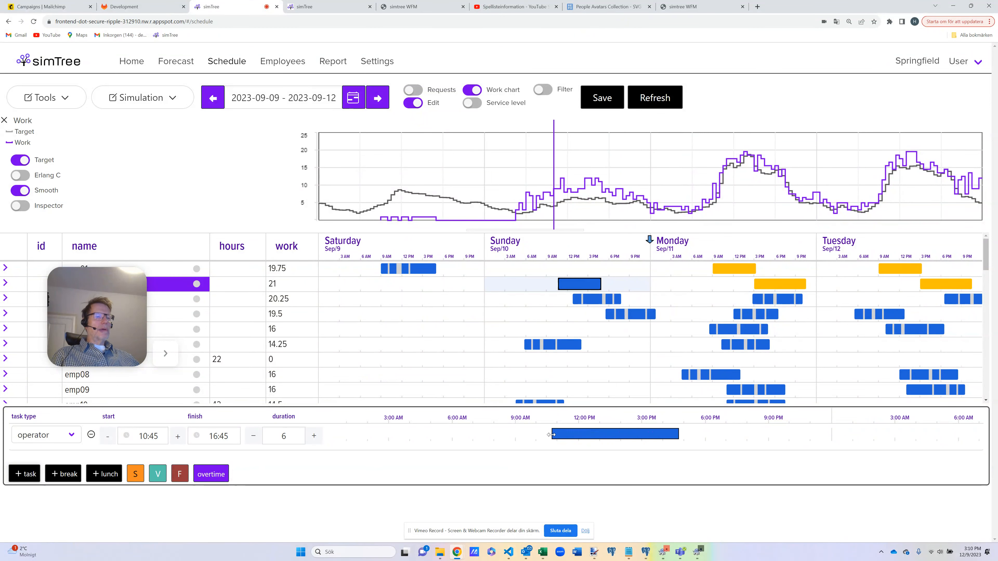
drag(551, 434, 513, 436)
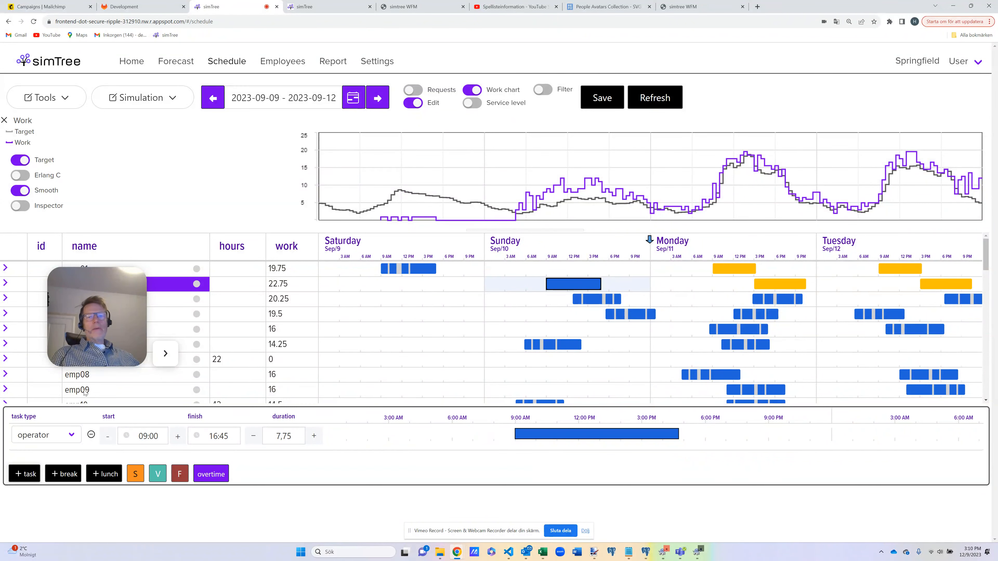
- Add a 15-minute break at 11:15 to the new Sunday shift, and move the whole shift to 07:15–15:00
click(64, 475)
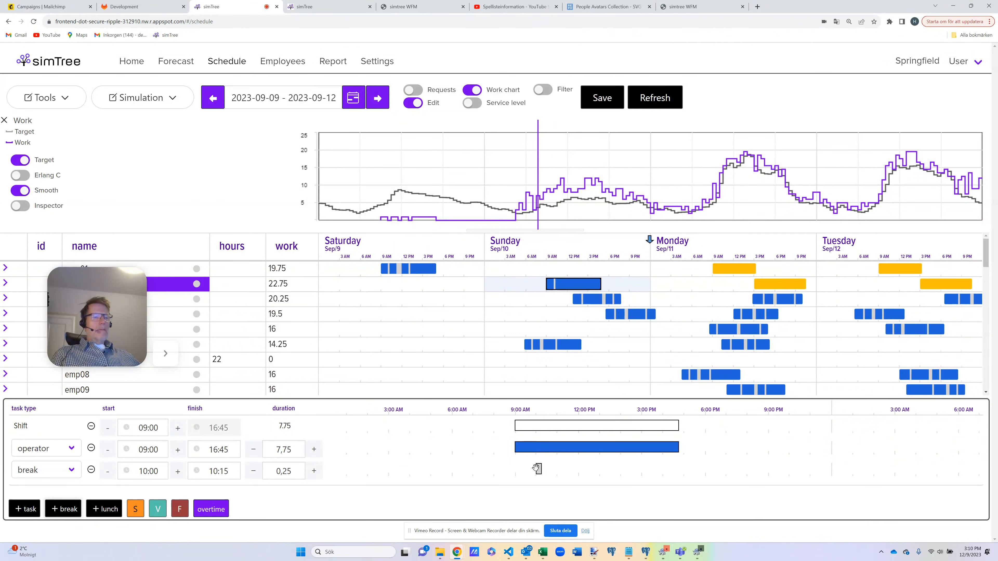
drag(538, 468, 565, 469)
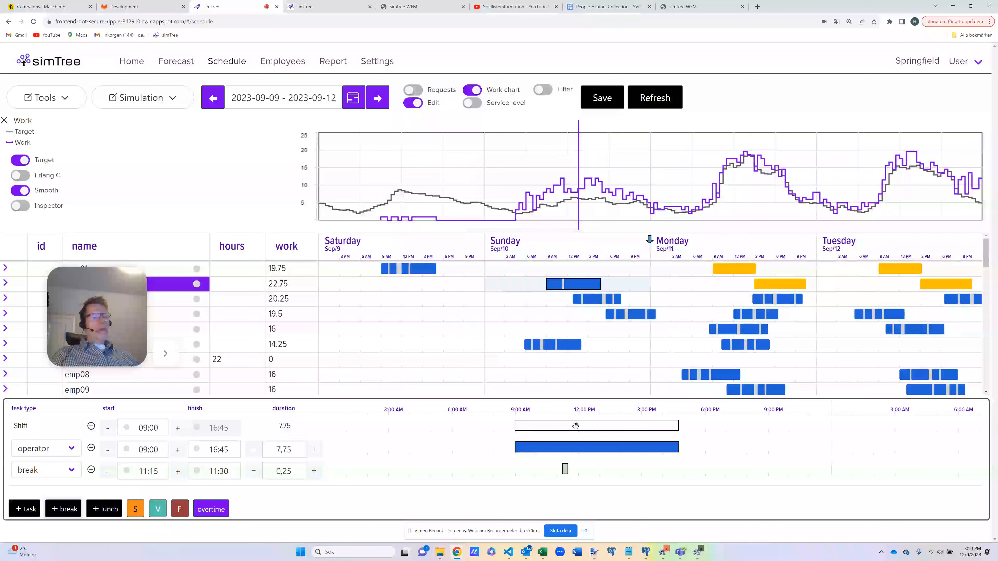
drag(576, 426, 538, 427)
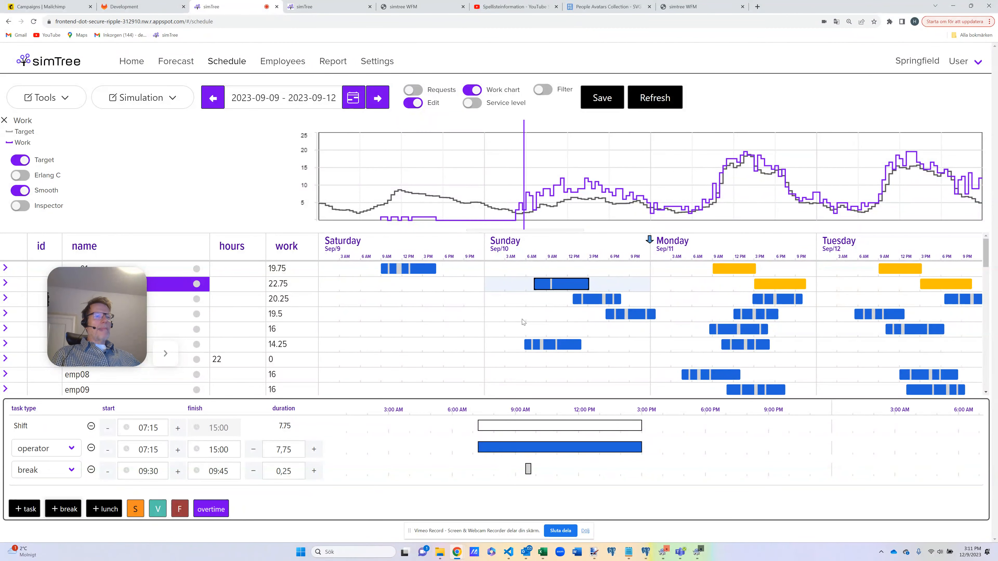
- In the third employee's Sunday shift, move lunch to 16:00–16:30 and set the first break to 13:45–14:15
click(533, 301)
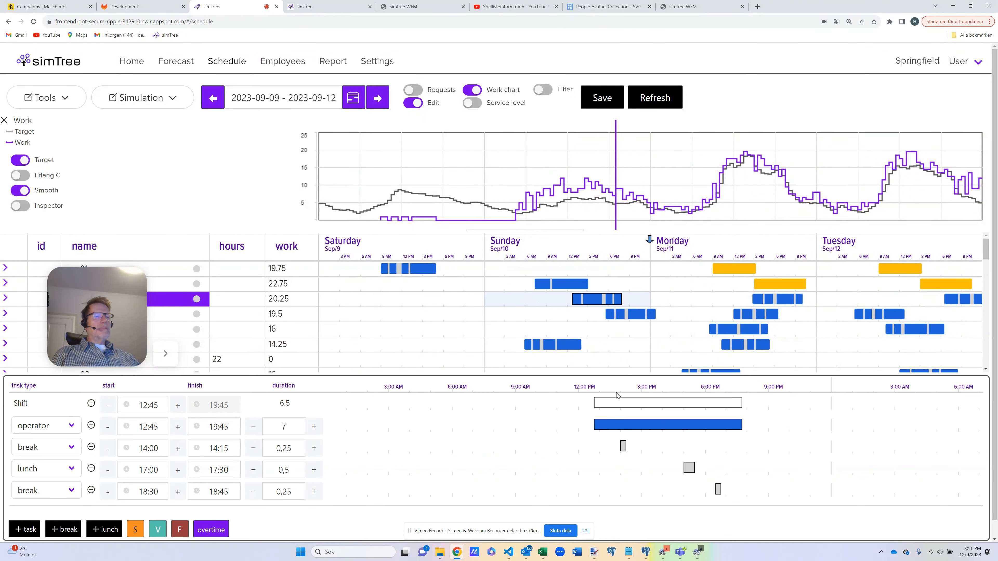
drag(689, 467, 668, 468)
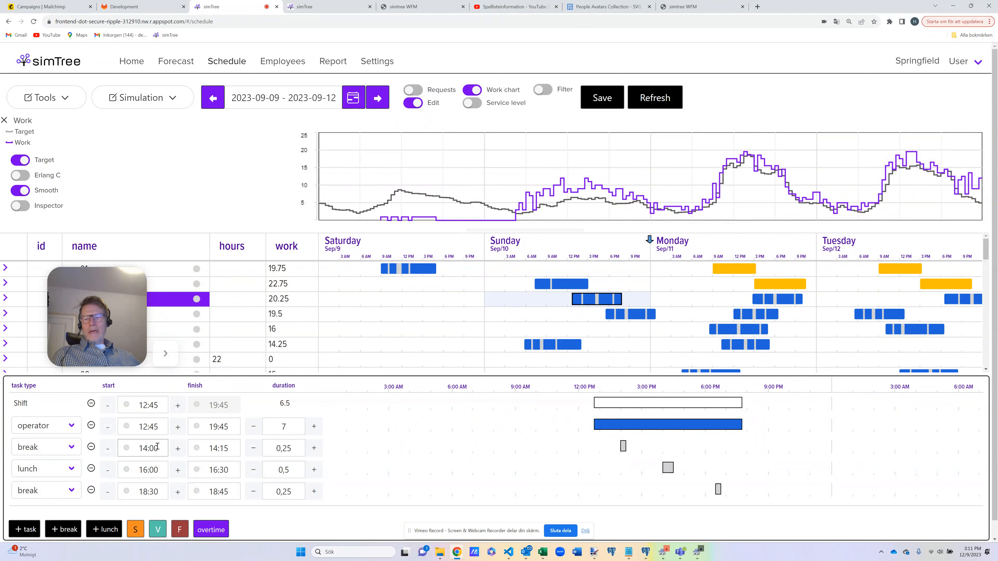
click(143, 448)
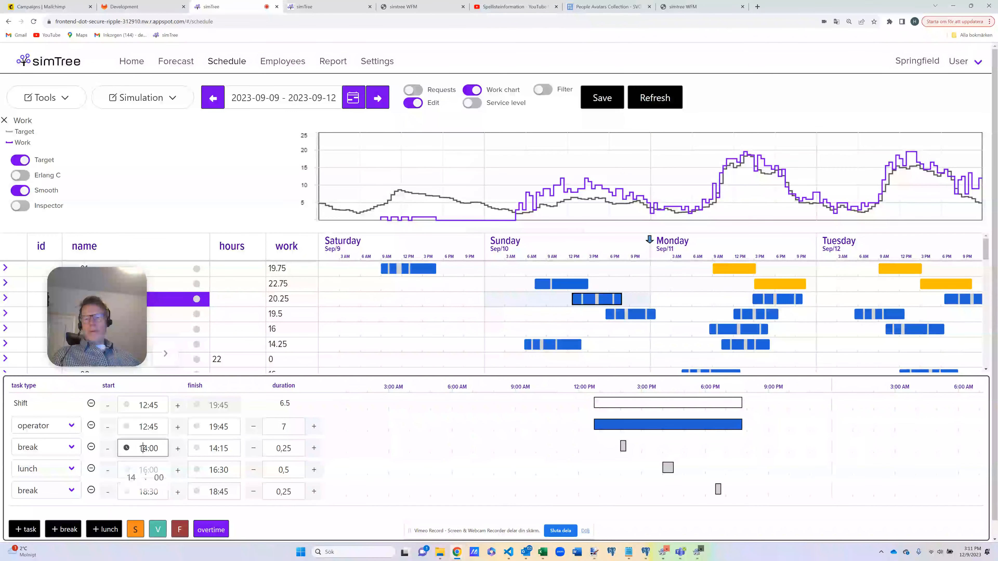
click(131, 478)
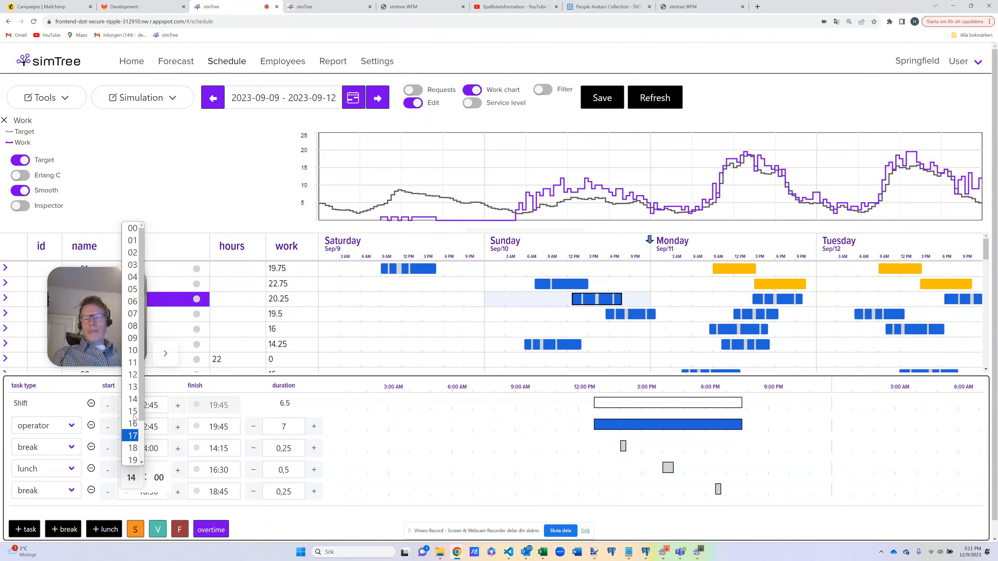
click(133, 388)
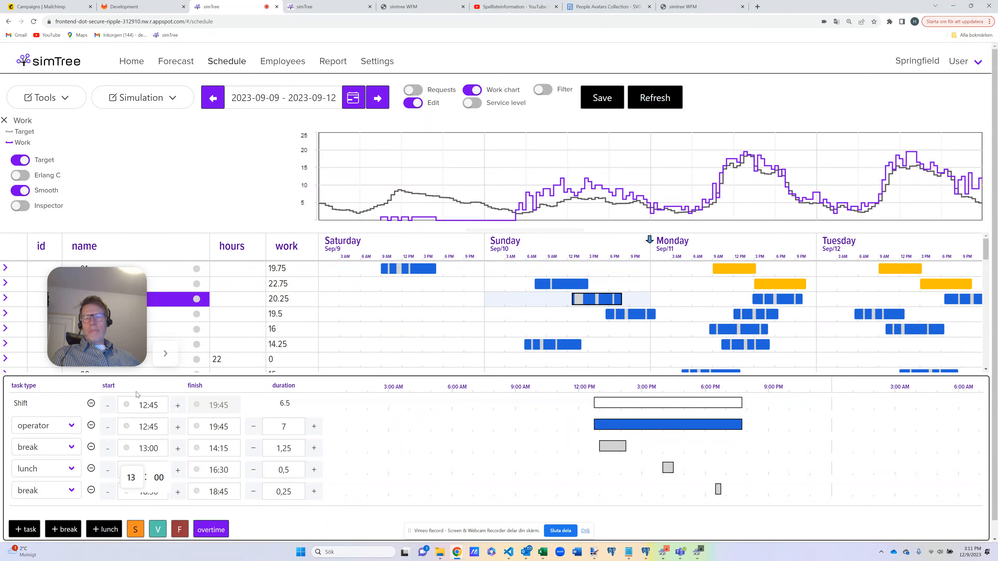
drag(608, 445, 615, 446)
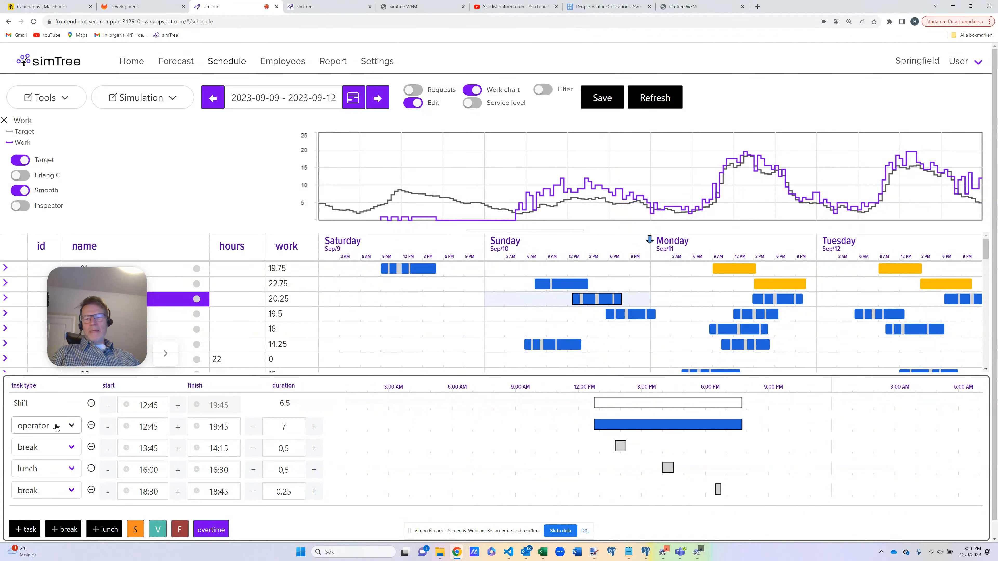
- Add a second operator task at 21:00–23:00 to the third employee's Sunday shift and shorten the first one to finish at 17:30
click(34, 530)
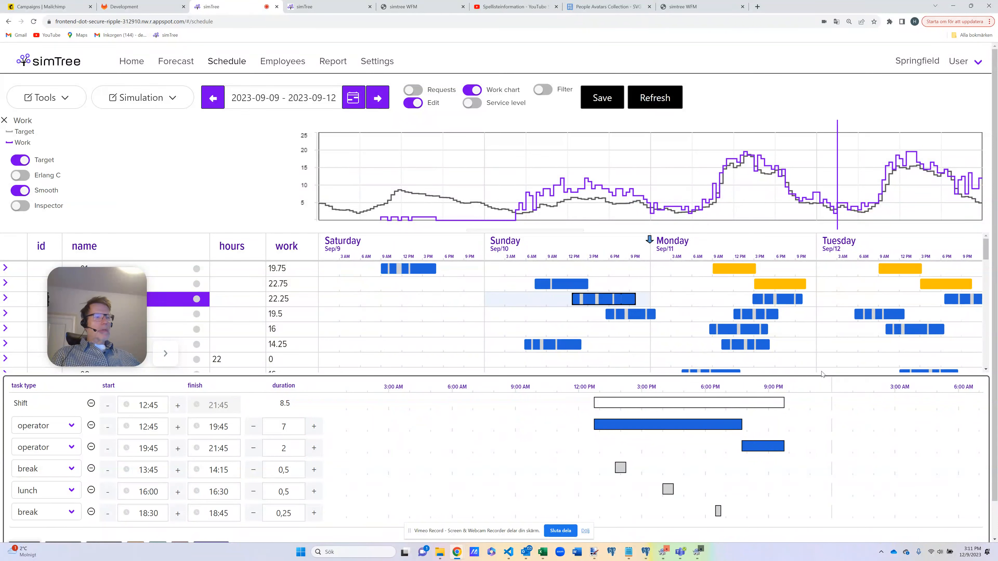
drag(768, 449, 794, 448)
drag(742, 425, 702, 448)
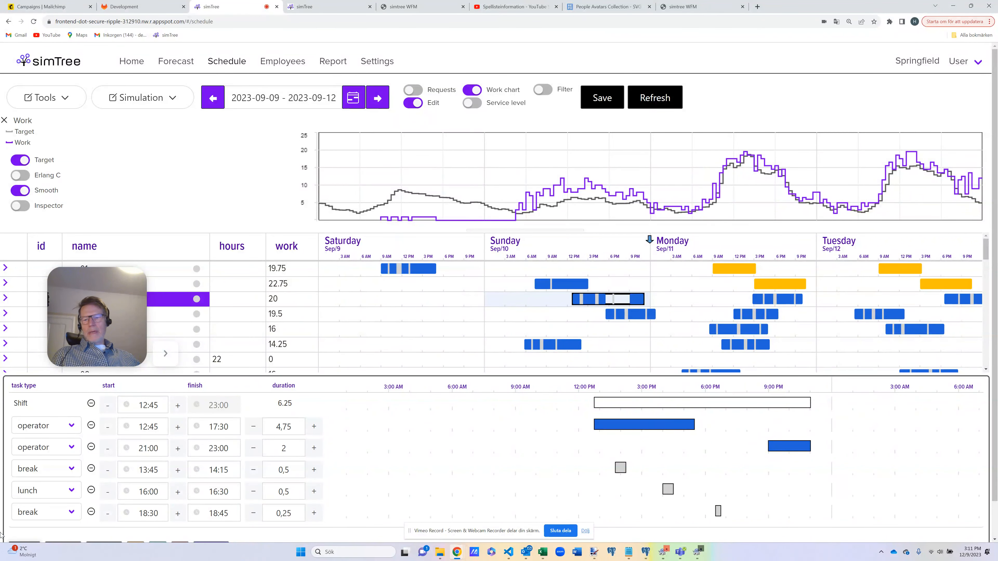
- Remove the lunch and the 18:30 break from the third employee's Sunday shift
click(91, 490)
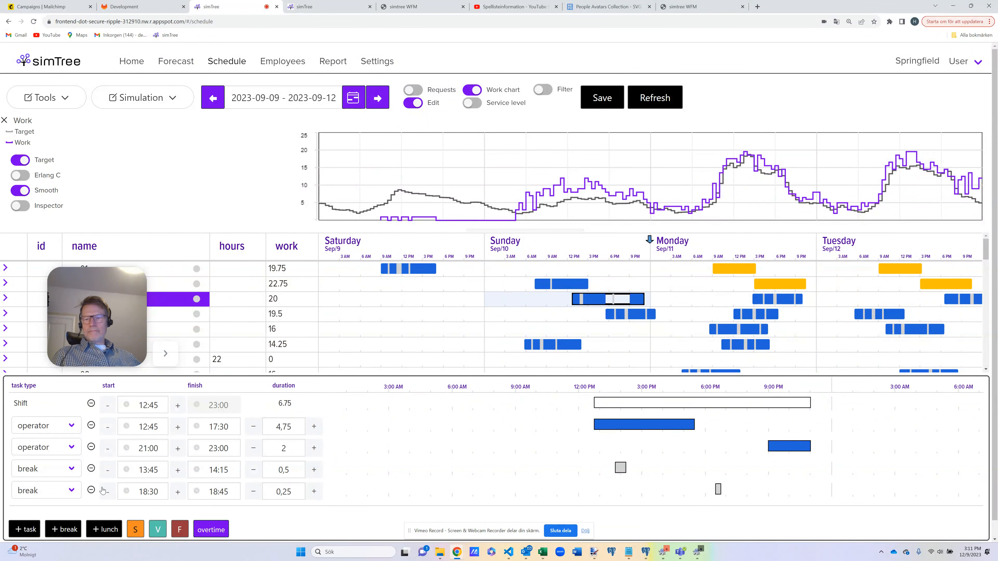
click(91, 491)
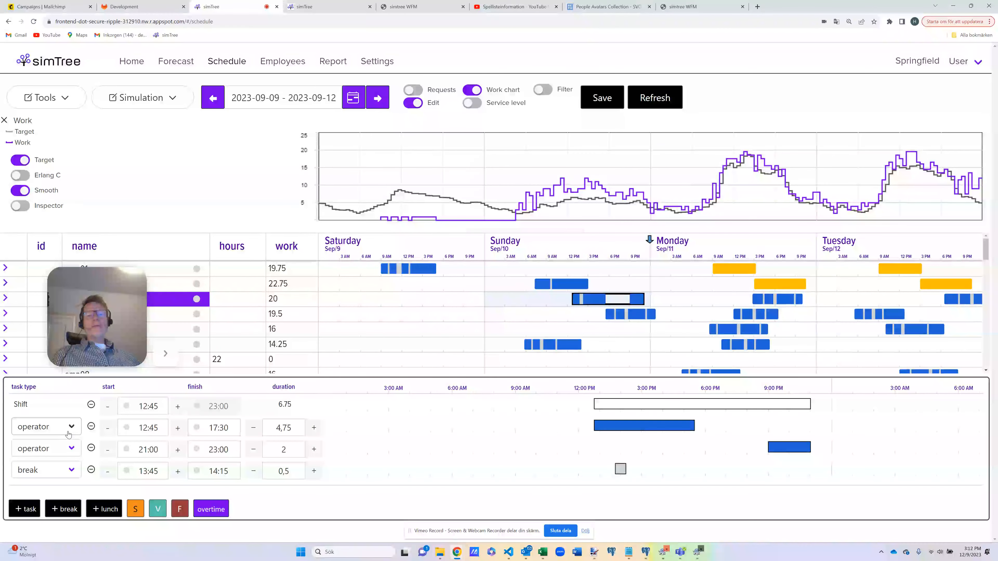
- Change the second operator task to supervior and set it to 17:00–21:45, directly following an operator task that finishes at 17:00
click(70, 449)
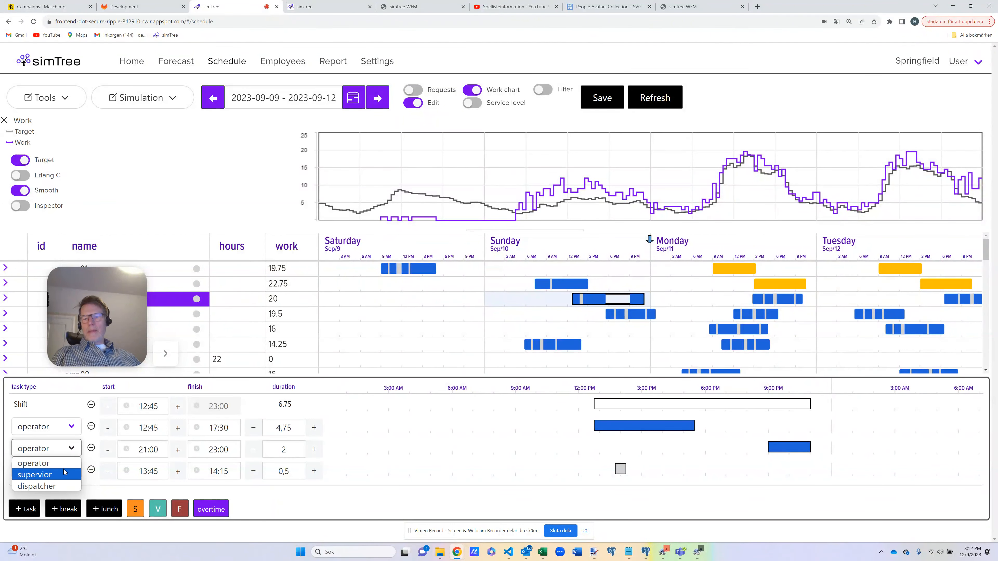
click(57, 475)
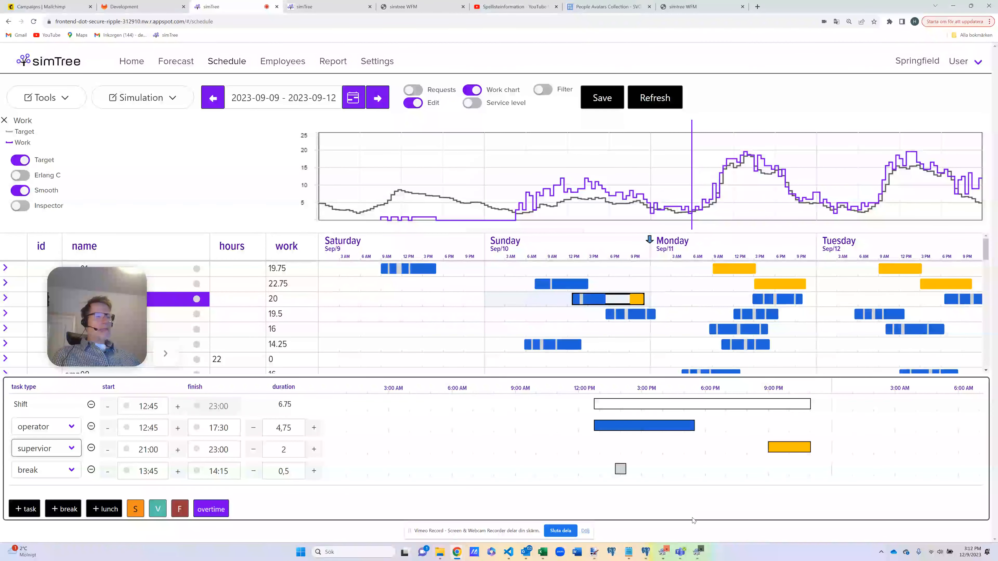
drag(771, 446, 699, 444)
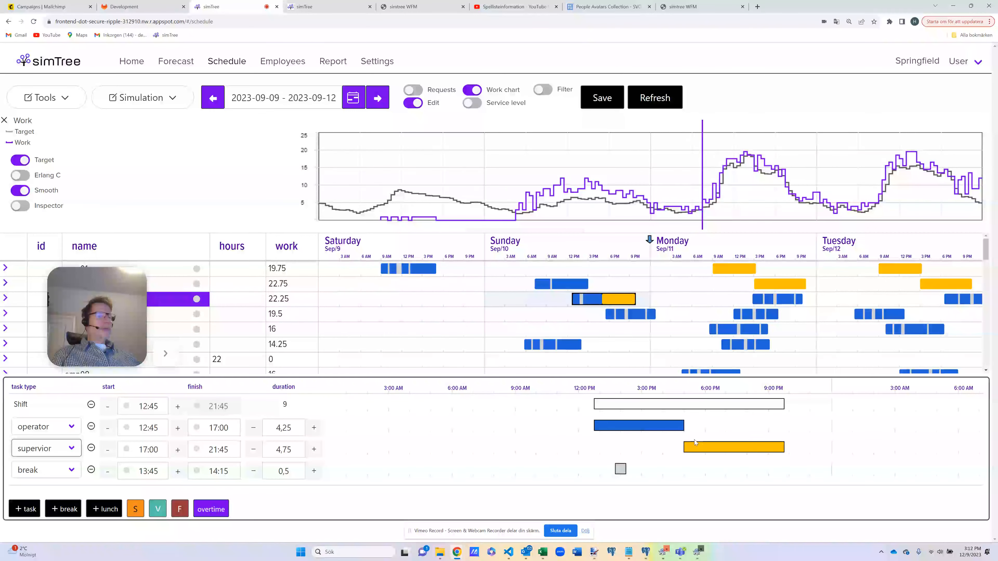
- Place a 3-hour supervior task between operator tasks of 2.5 and 2 hours, and move the whole shift to 11:00–18:30
drag(701, 446, 672, 444)
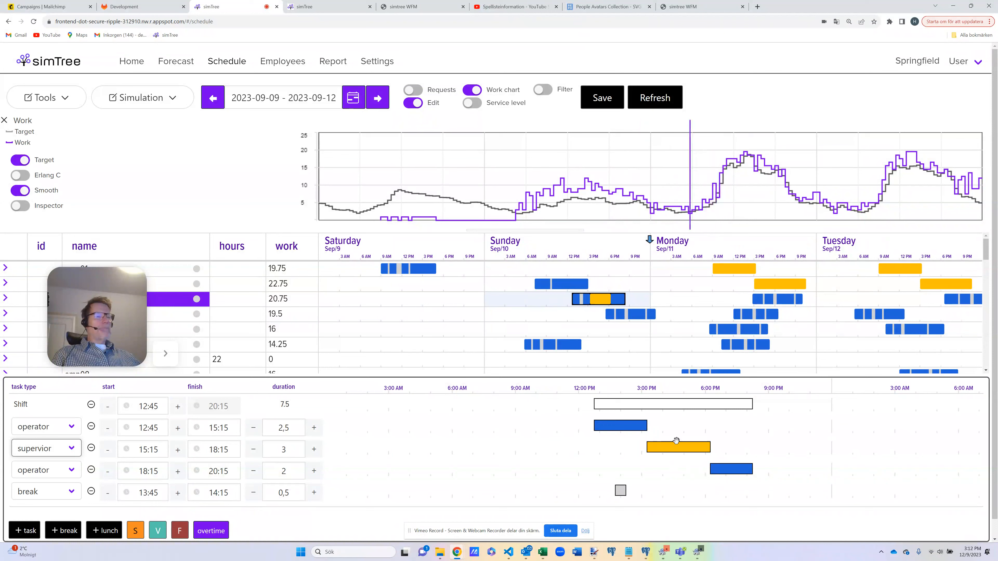
drag(657, 407, 629, 408)
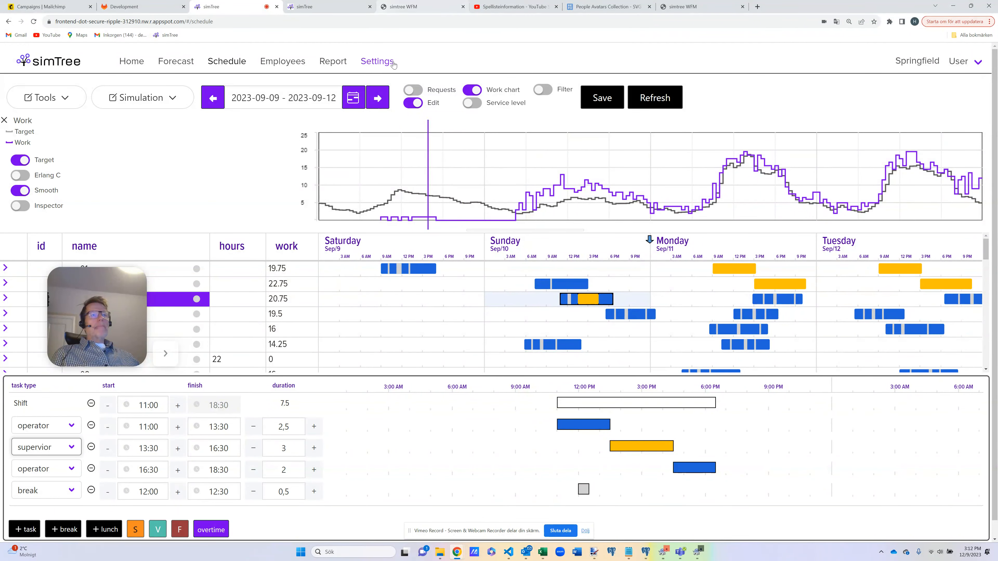
click(413, 104)
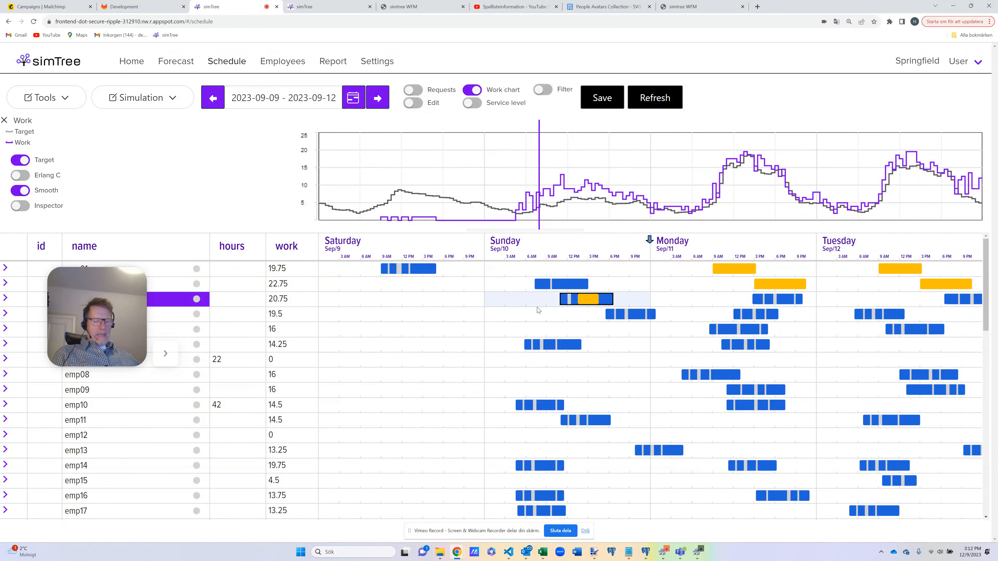
- Paste the third employee's Sunday shift into emp08's Sunday and into Saturday for the fifth employee through emp10
click(541, 375)
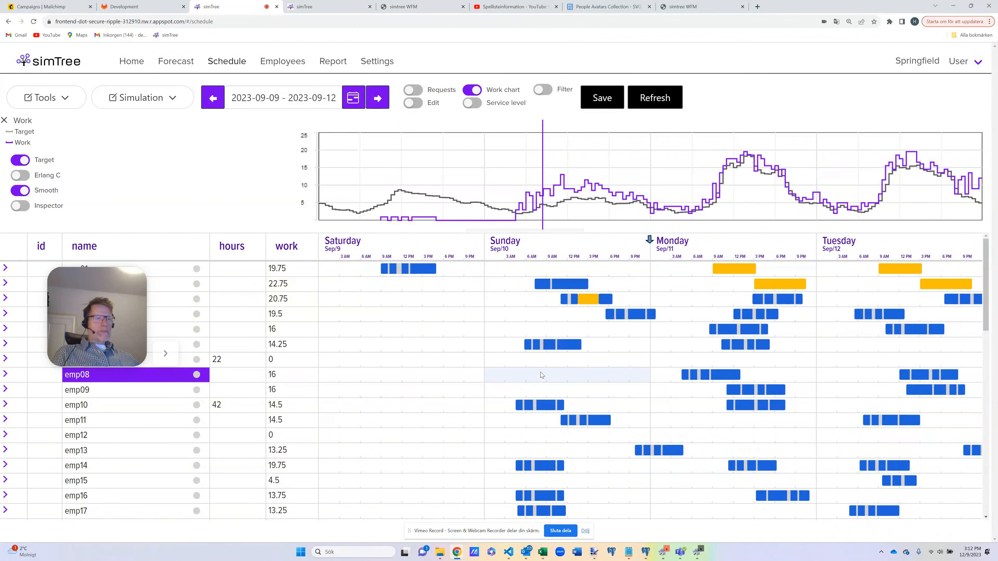
key(ctrl+v)
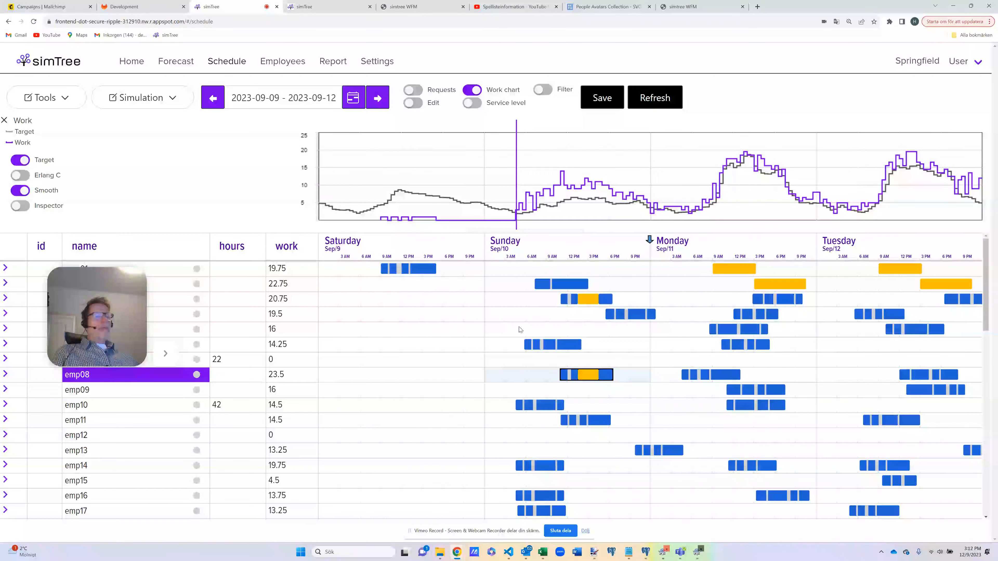
drag(410, 331, 453, 412)
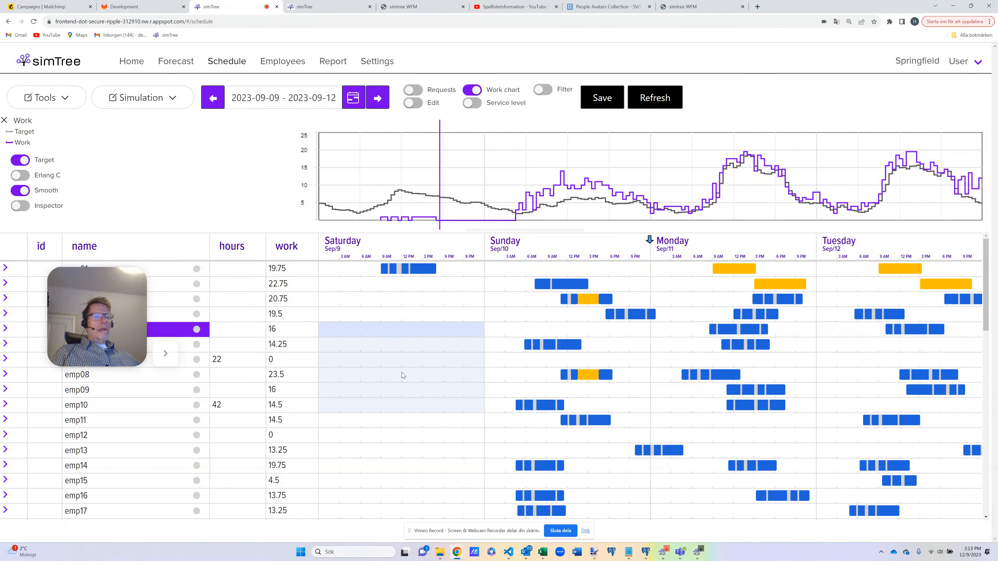
key(ctrl+v)
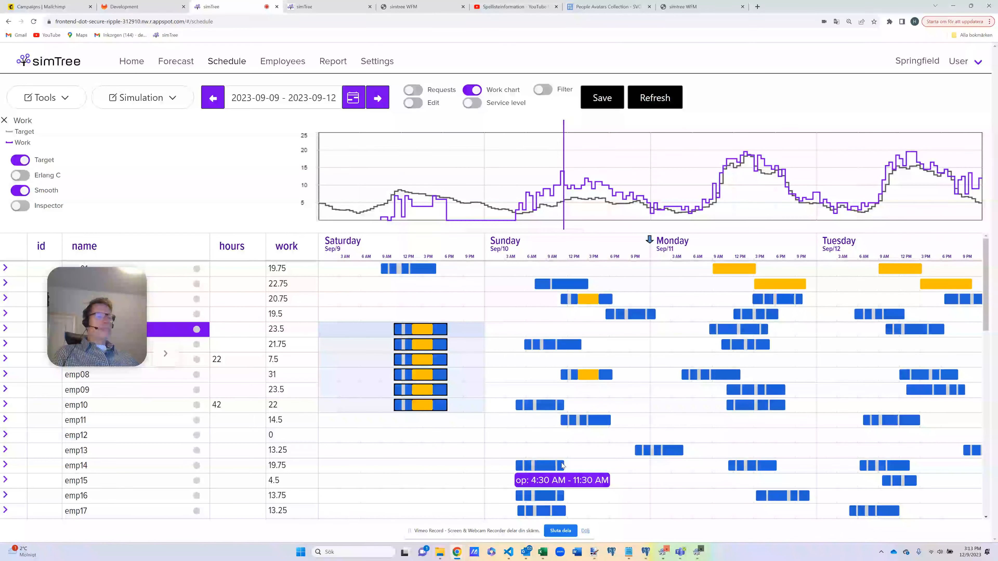
- Move the fifth employee's Saturday shift to the third employee's Saturday, and copy an 11:00–18:30 operator and supervior shift onto emp14's Sunday
click(562, 450)
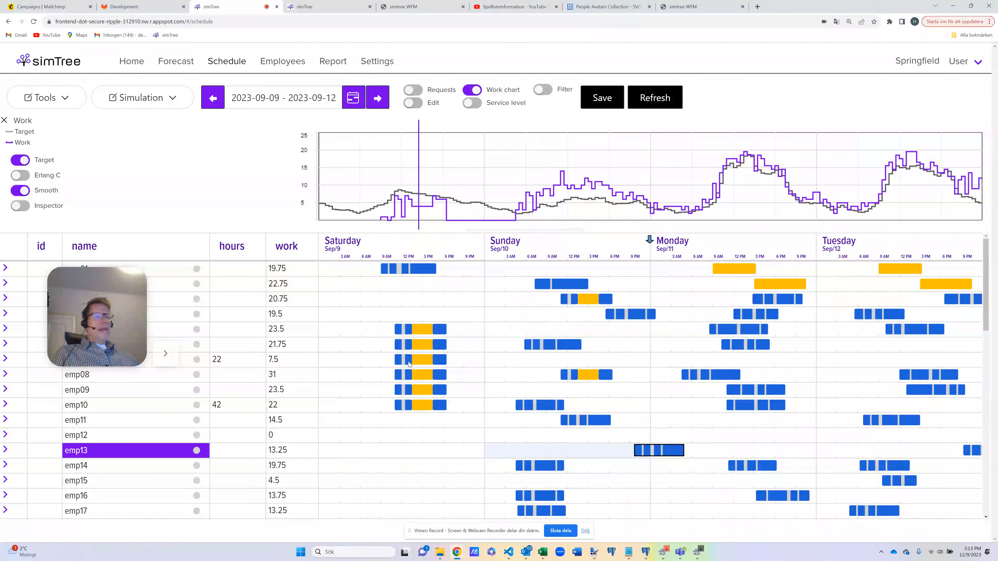
click(427, 329)
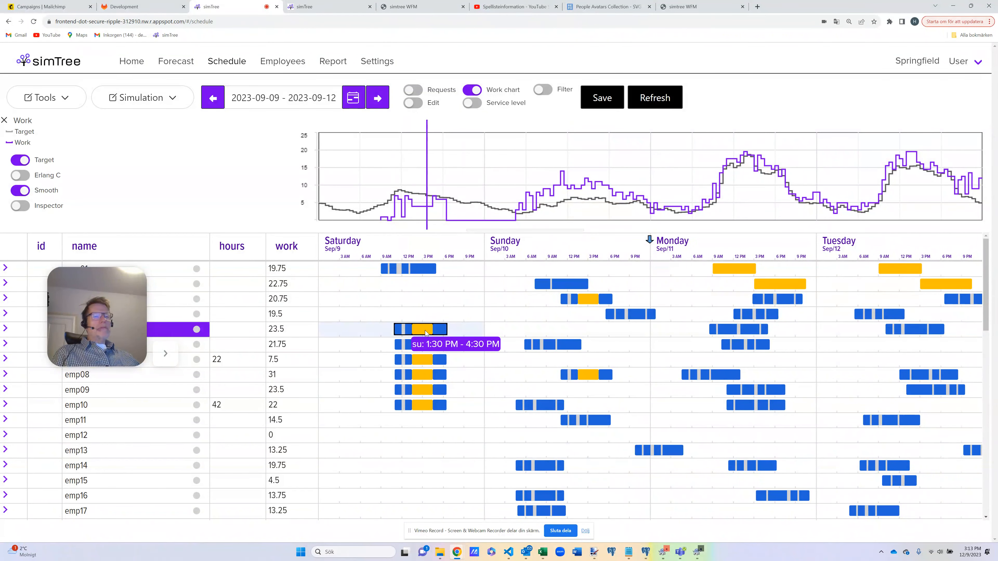
click(453, 306)
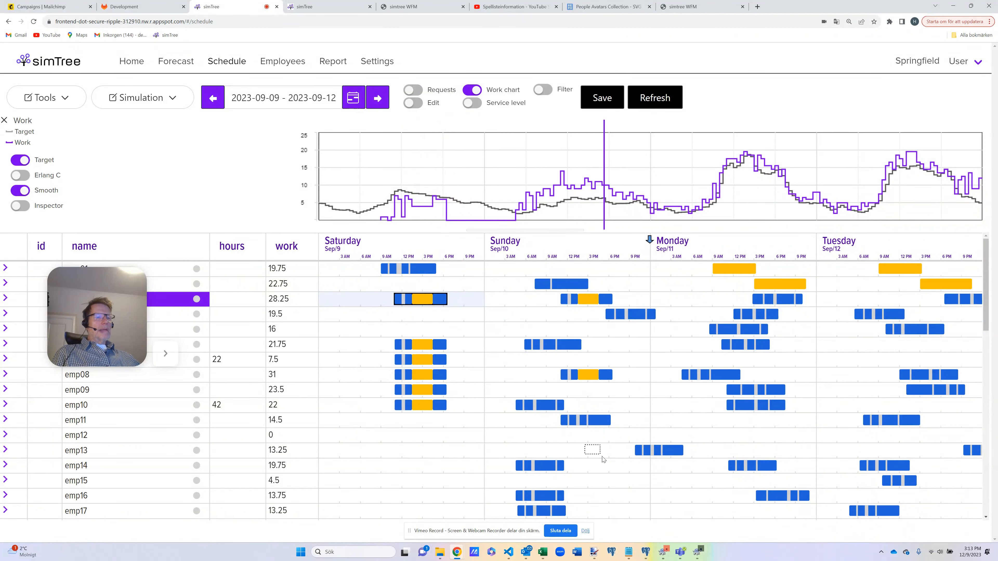
click(599, 475)
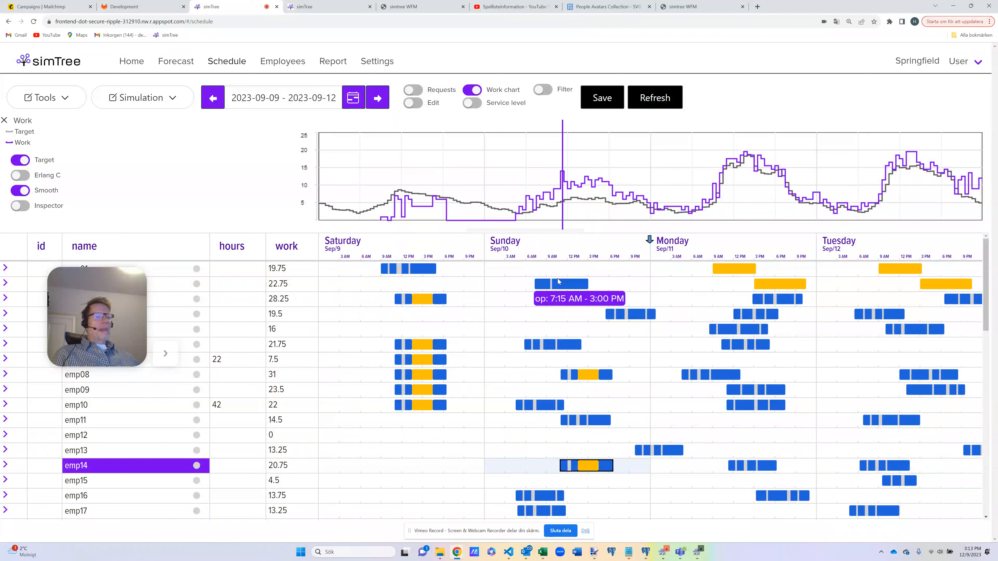
- Delete the sixth employee's Sunday shift
click(515, 348)
click(515, 349)
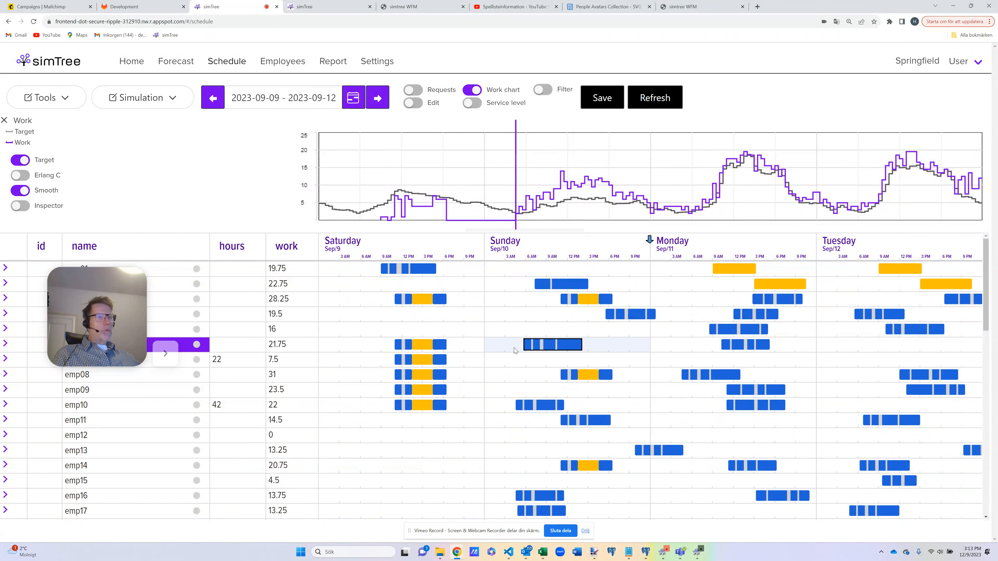
key(Delete)
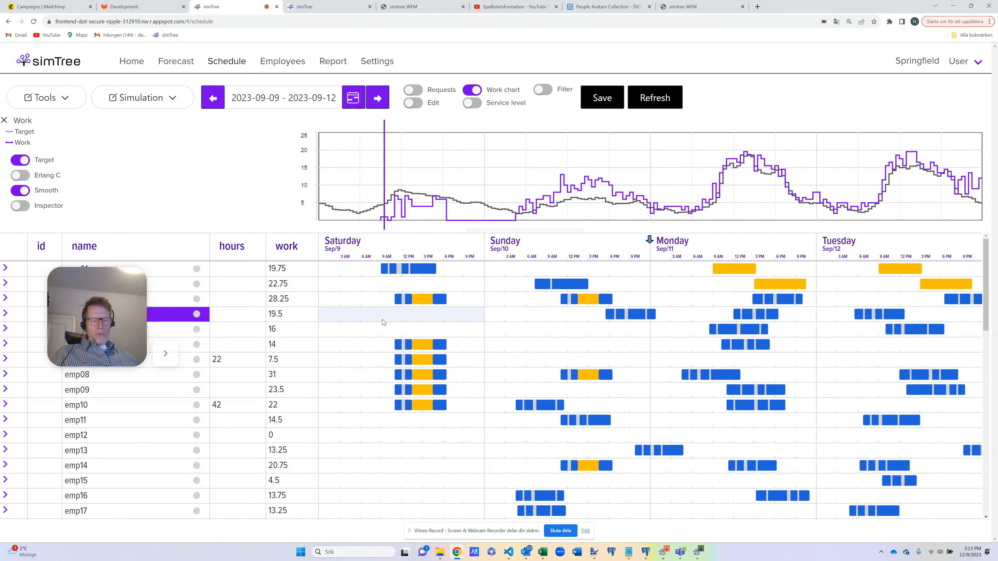
- Select all shifts in the schedule and then only emp09's row, and sort the employees by their Sunday shifts
key(ctrl+a)
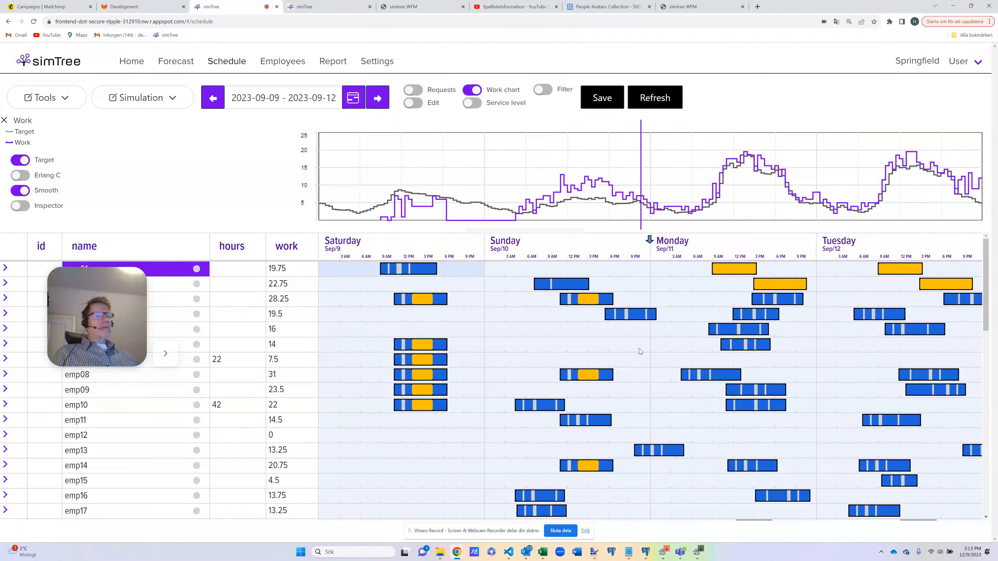
click(82, 390)
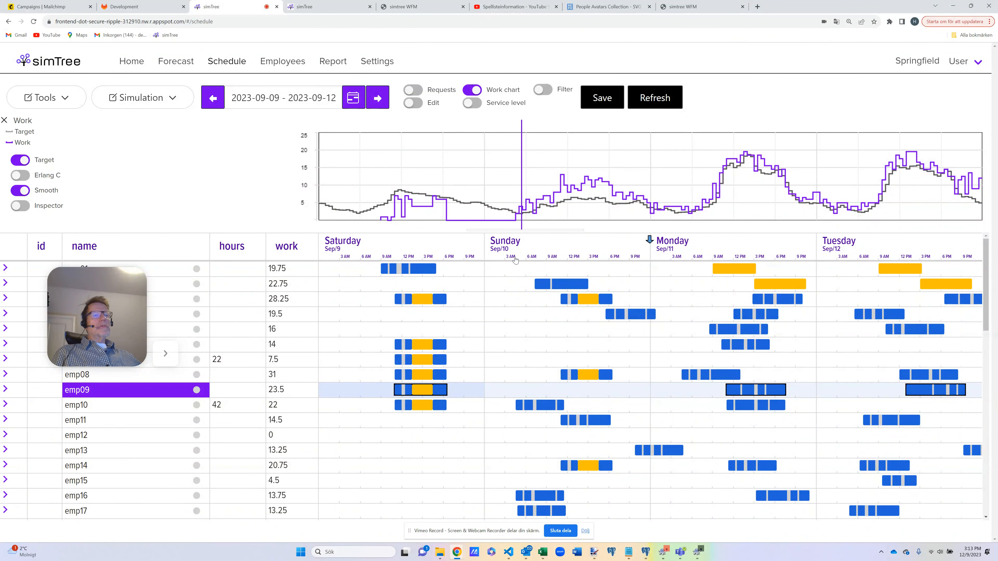
click(531, 249)
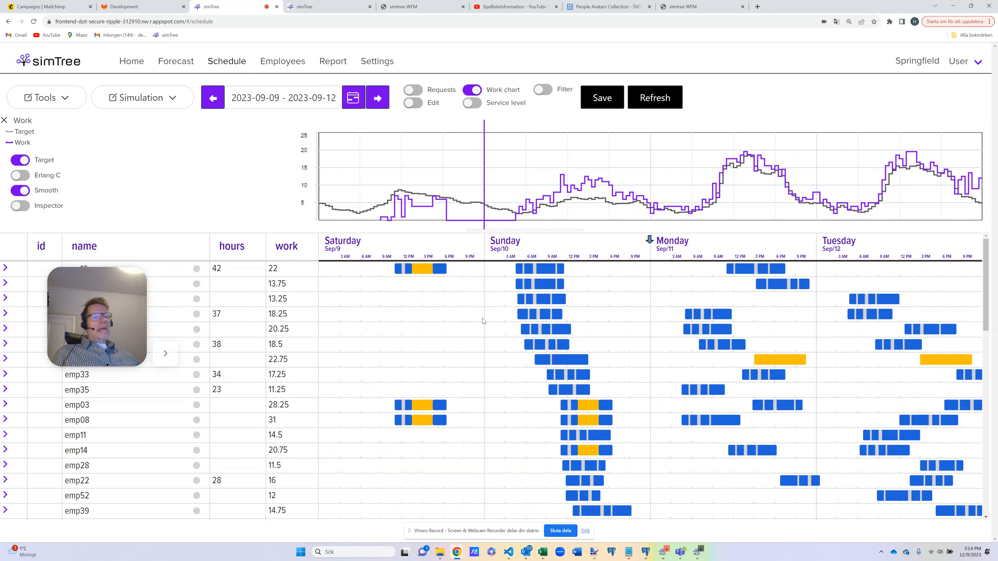
- Save the sixth listed employee's Sunday shift as a custom shift named "my 2nd shift" with command number 6
click(509, 349)
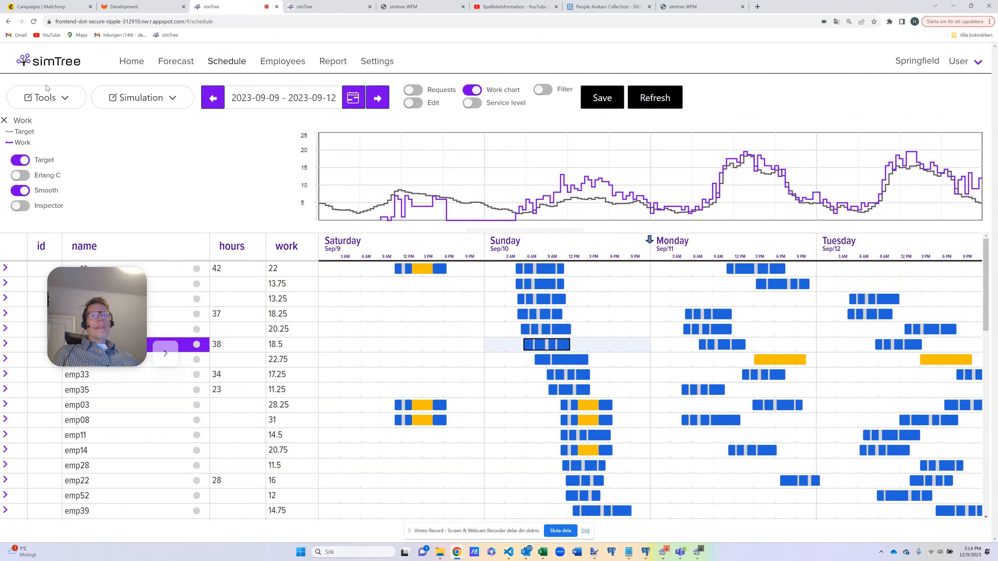
click(65, 99)
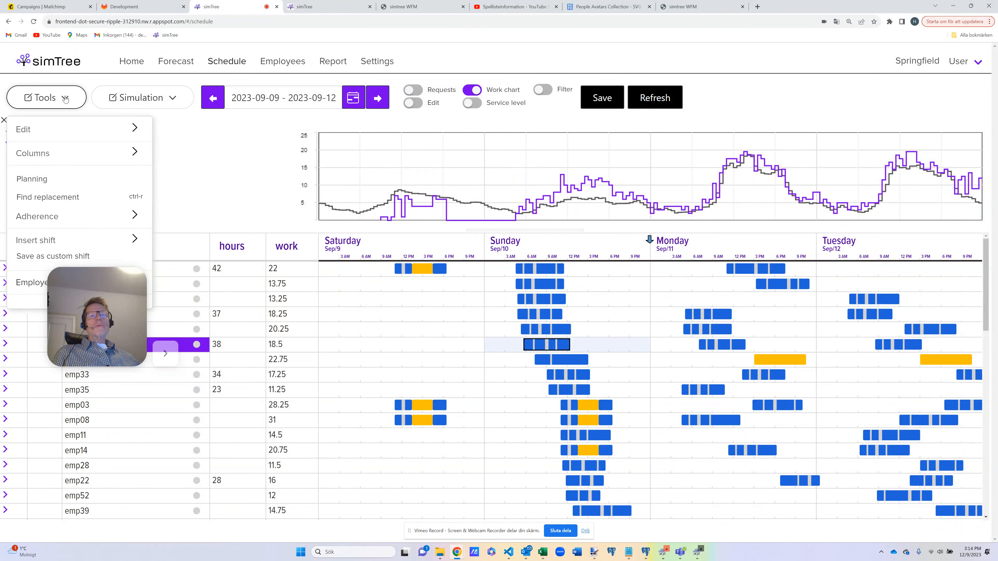
click(46, 258)
click(358, 252)
text(my 2n)
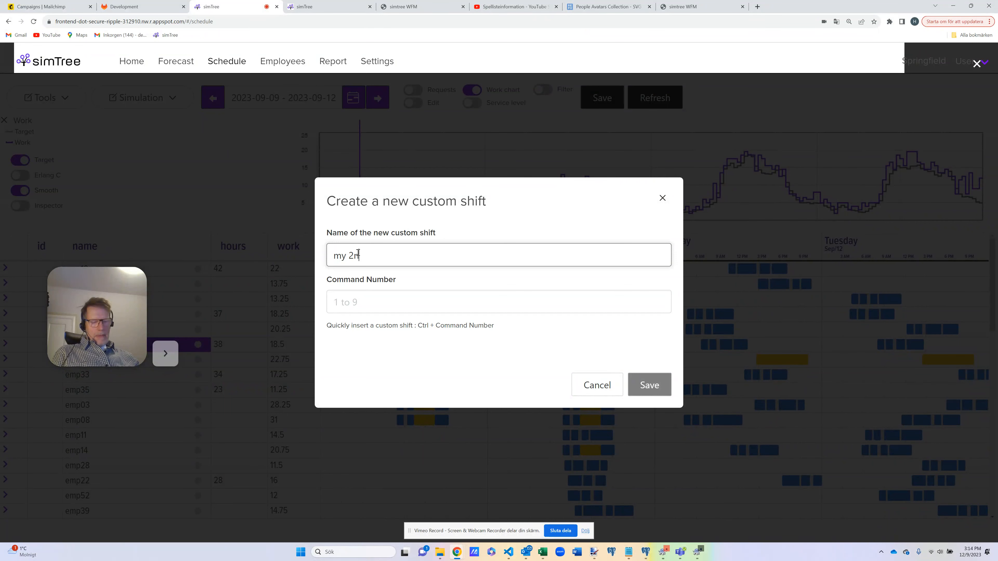
text(d shift)
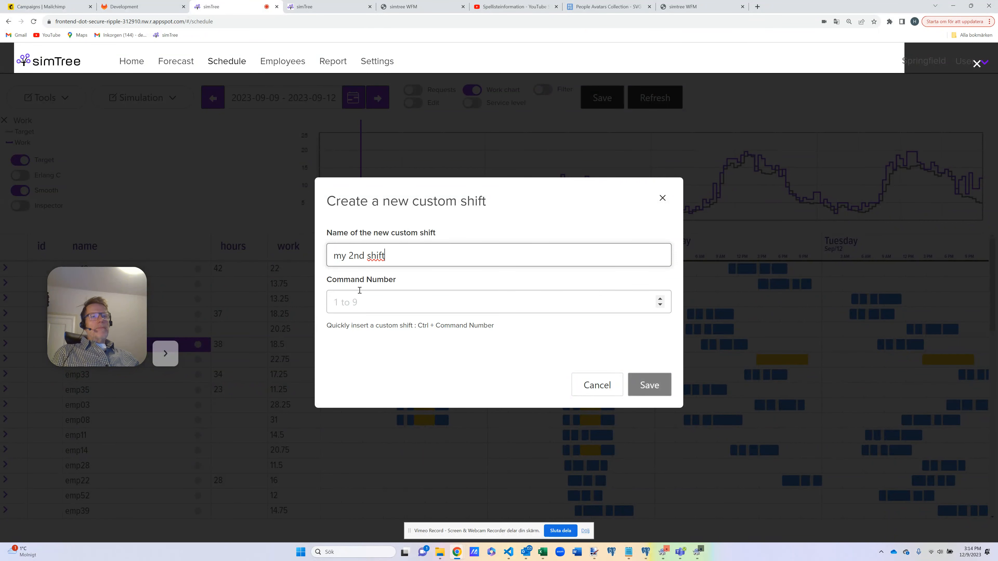
click(360, 304)
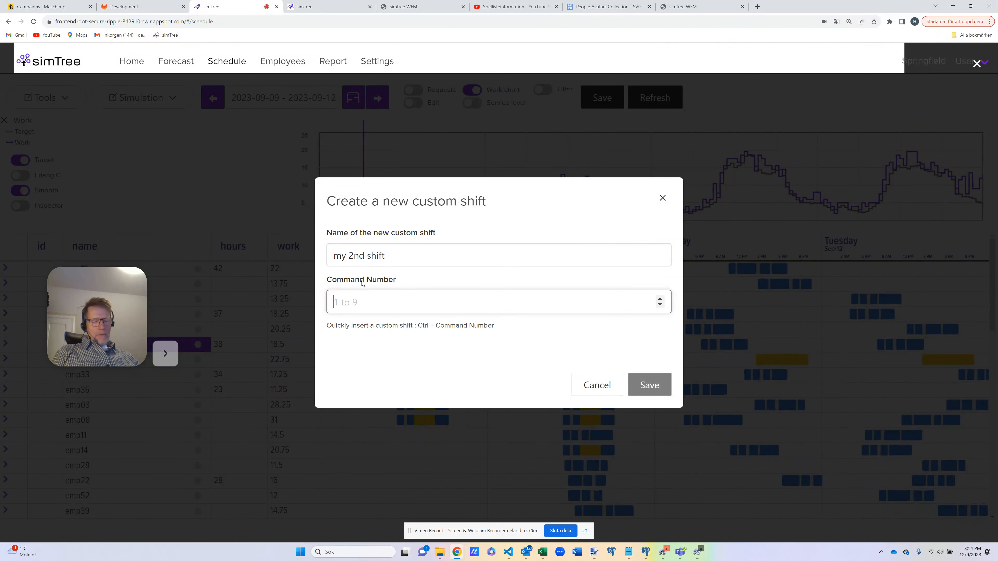
text(6)
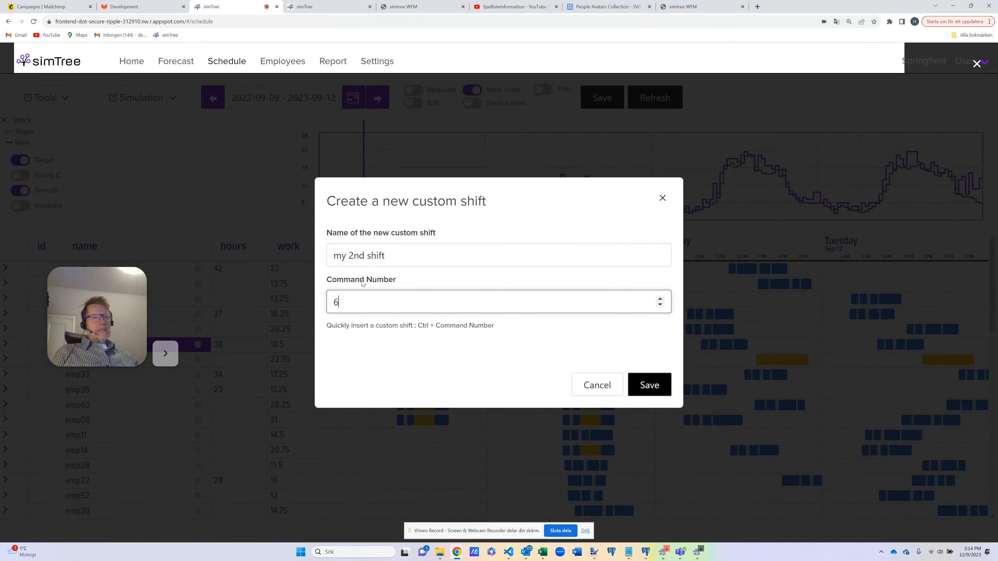
click(640, 389)
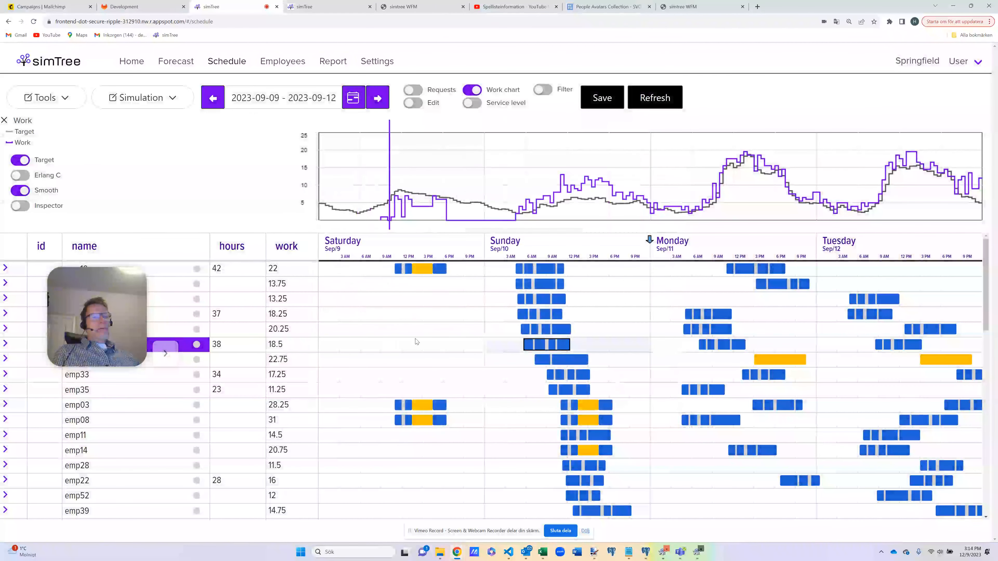
- Insert the custom shift "my 2nd shift" on Saturday for the fifth listed employee and for the seventh through emp35
click(390, 332)
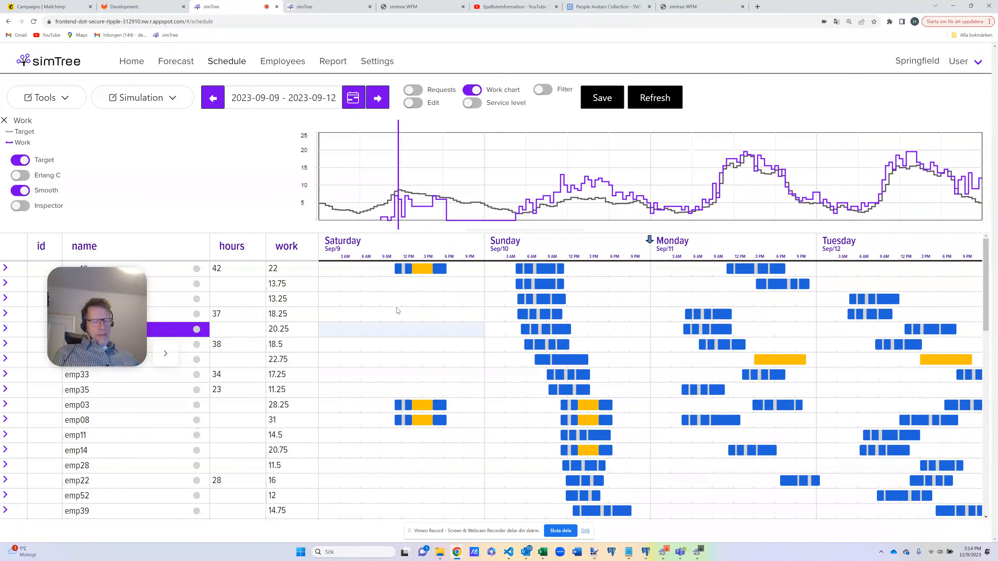
key(ctrl+v)
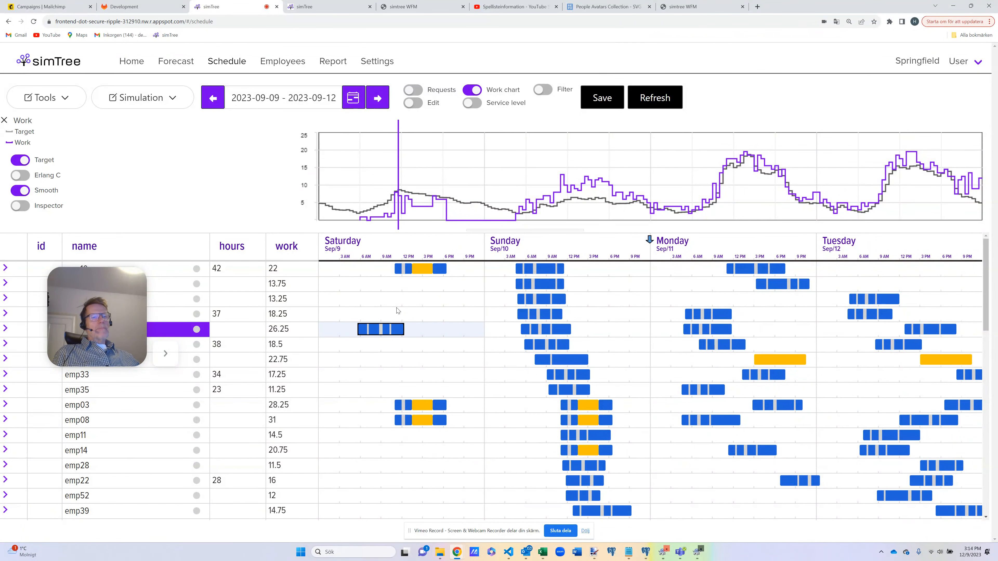
drag(387, 362, 434, 400)
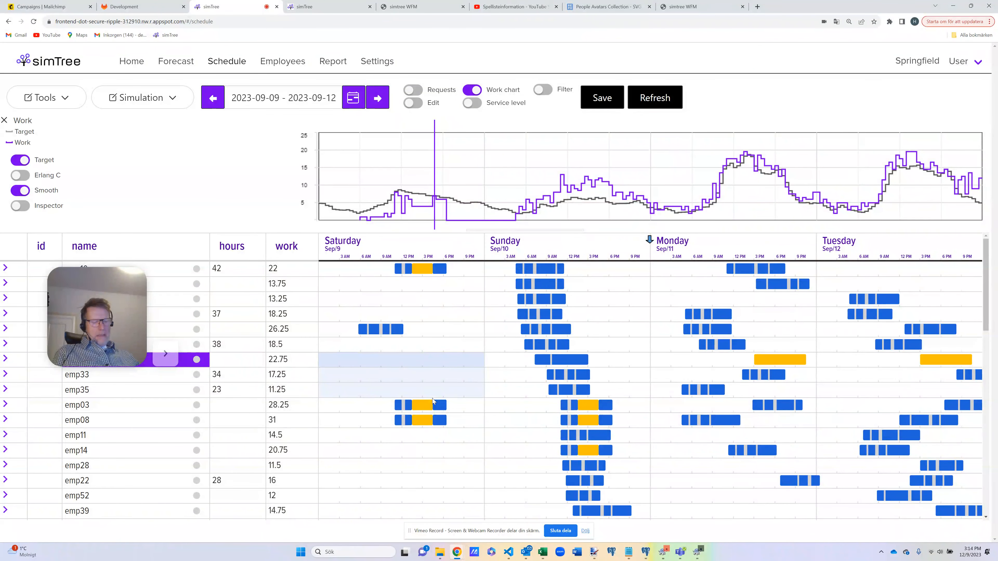
key(ctrl+v)
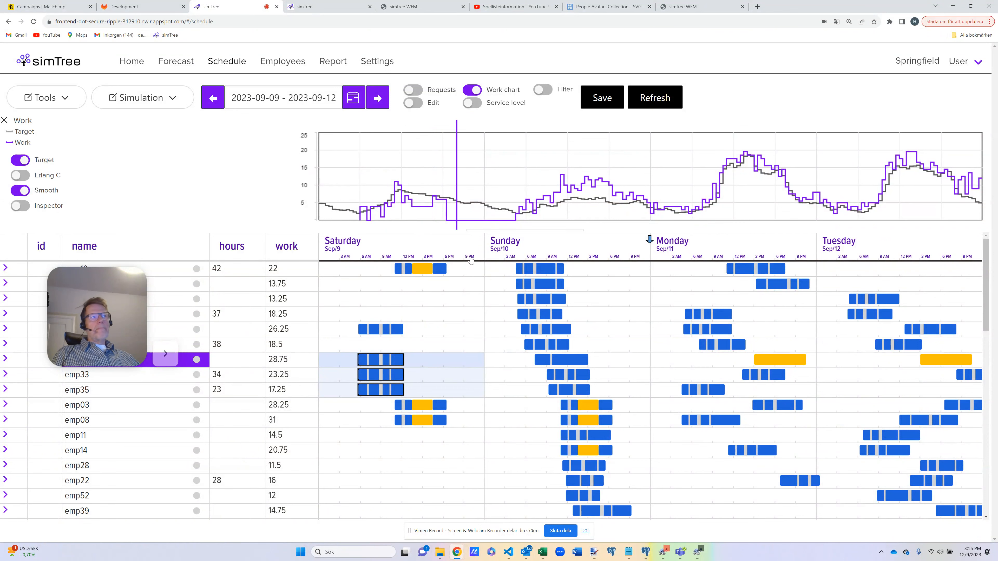
click(165, 354)
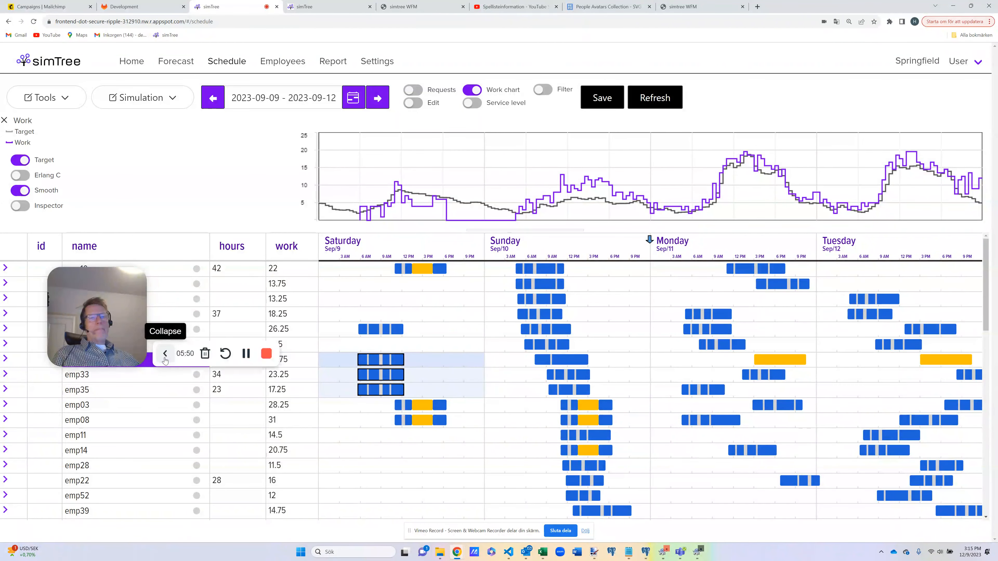